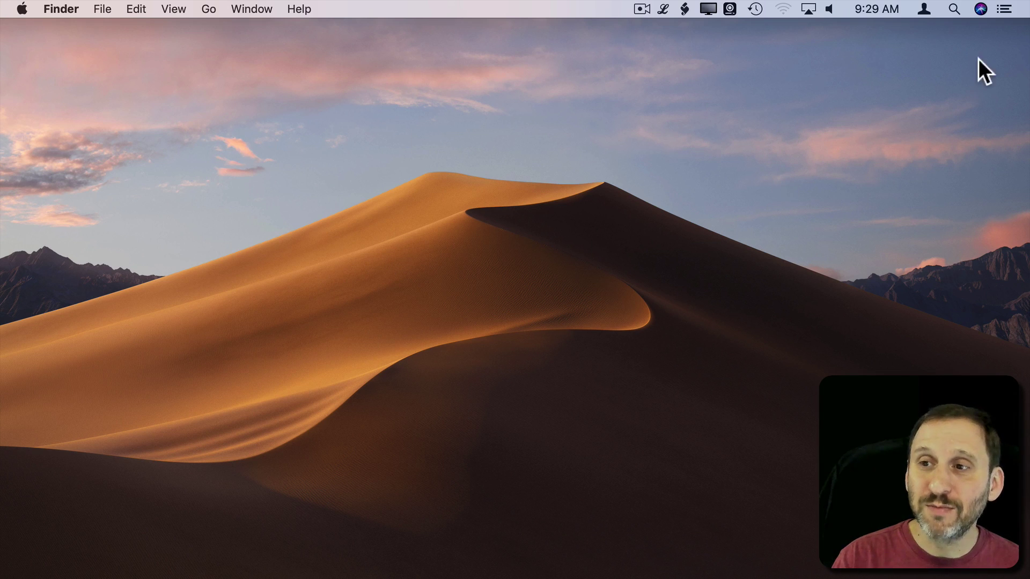
Check the recent notifications in Notification Center, then close it.
click(1004, 9)
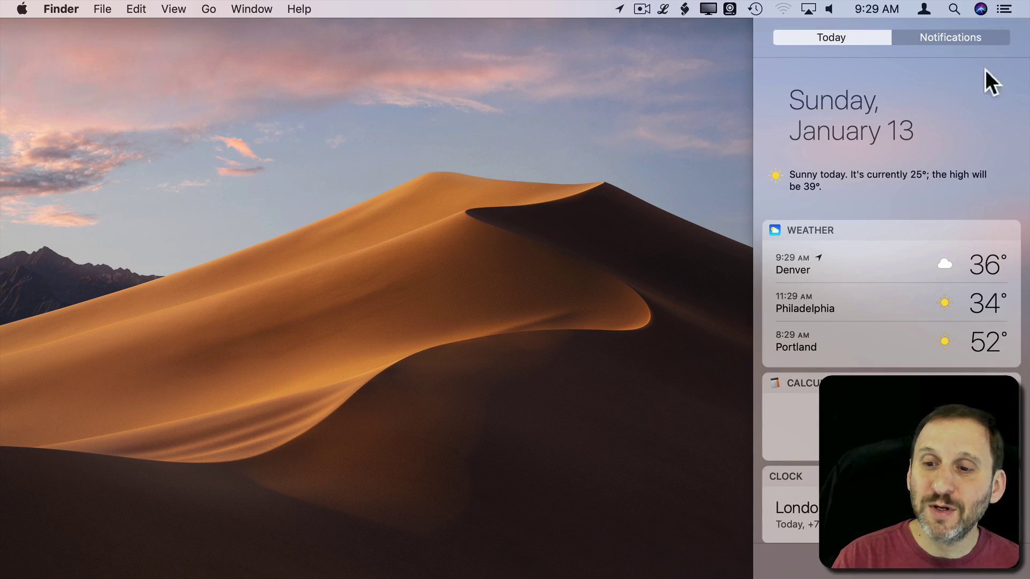
click(961, 34)
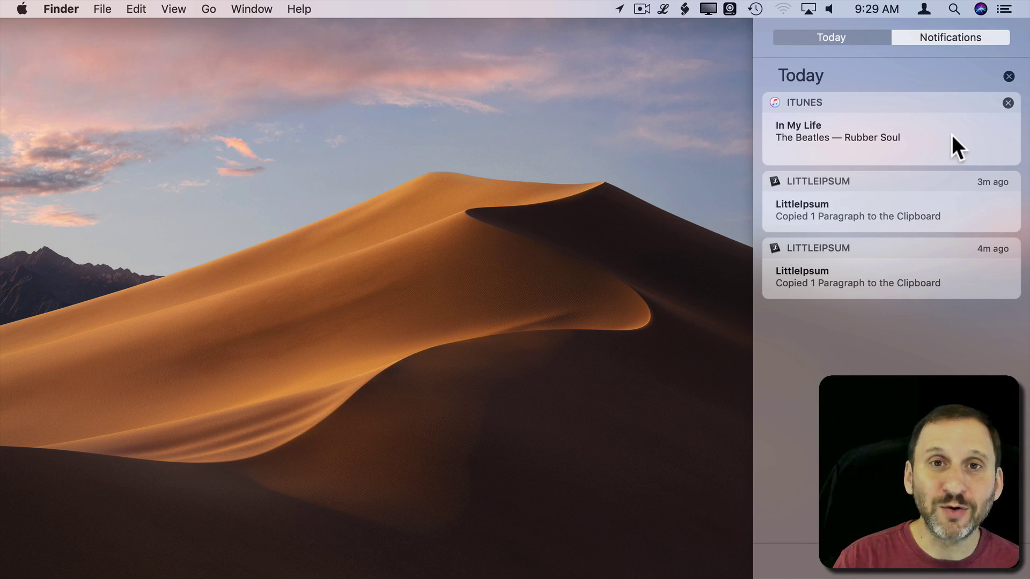
click(524, 149)
Open System Preferences' Notifications pane and scroll down the app list.
click(22, 9)
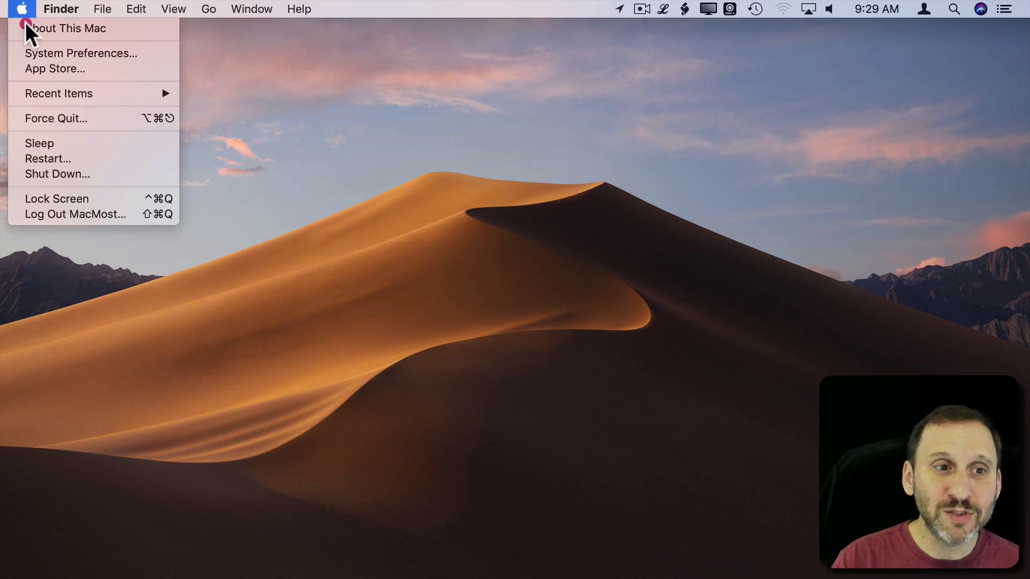
click(37, 52)
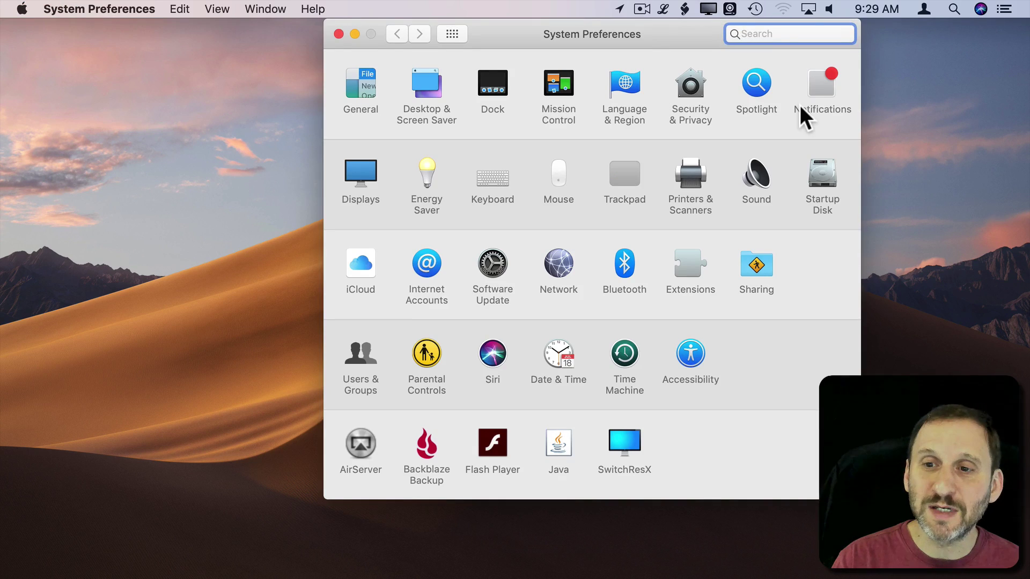
drag(678, 40, 507, 62)
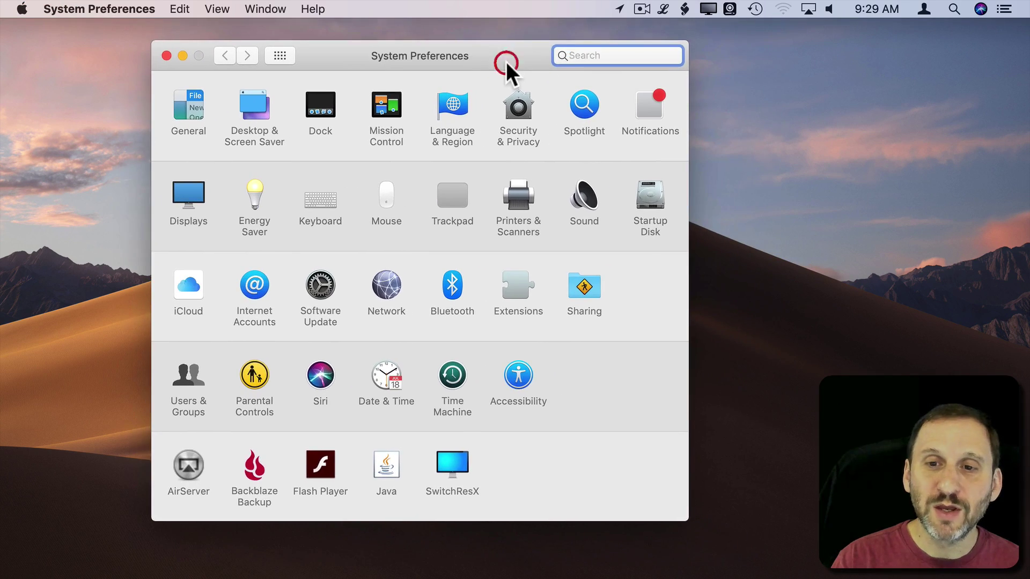
click(647, 98)
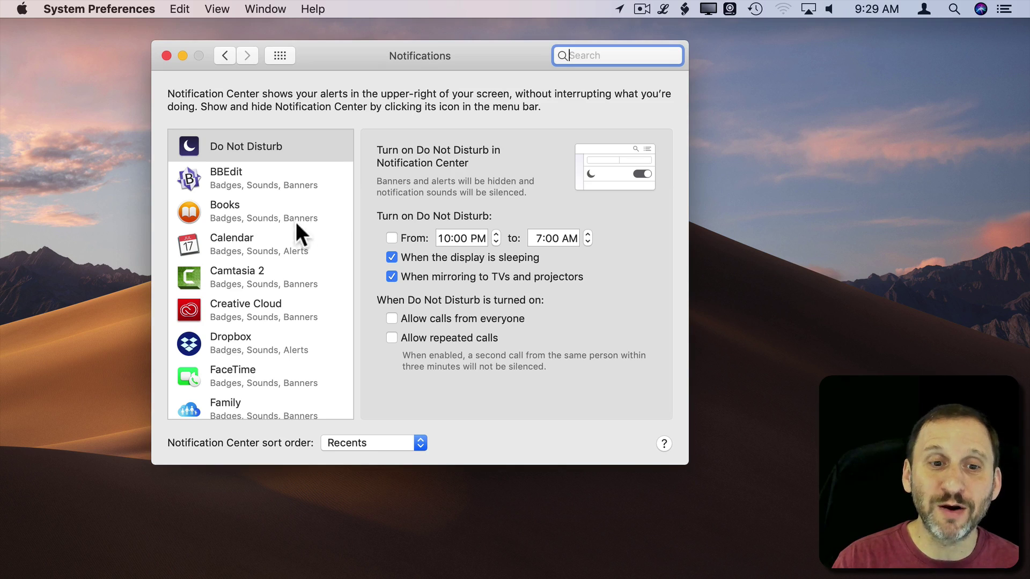
scroll(276, 373, down, 6)
scroll(277, 373, down, 3)
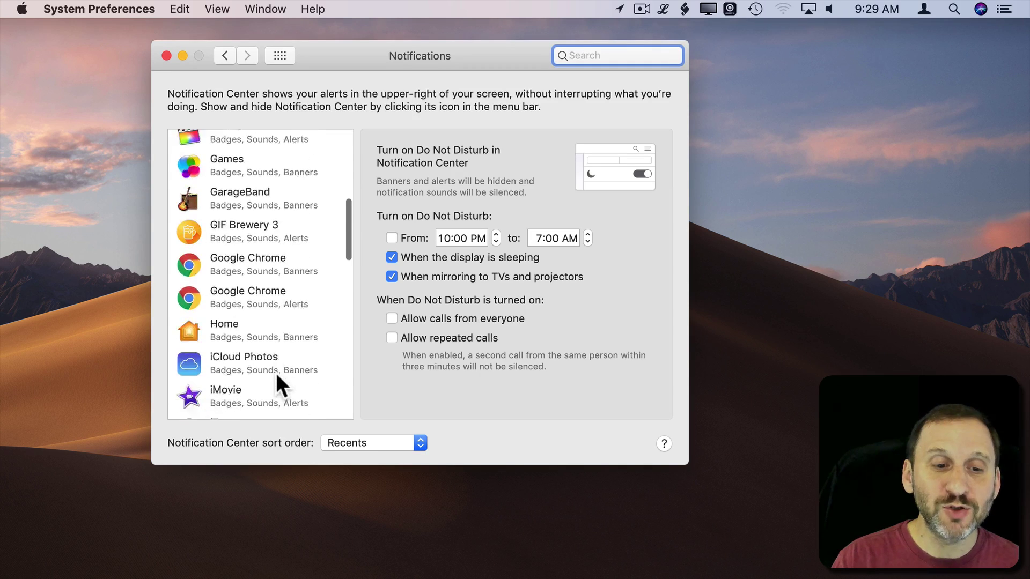
scroll(276, 373, down, 3)
Select iTunes, try the Alerts style, then return it to Banners.
click(222, 285)
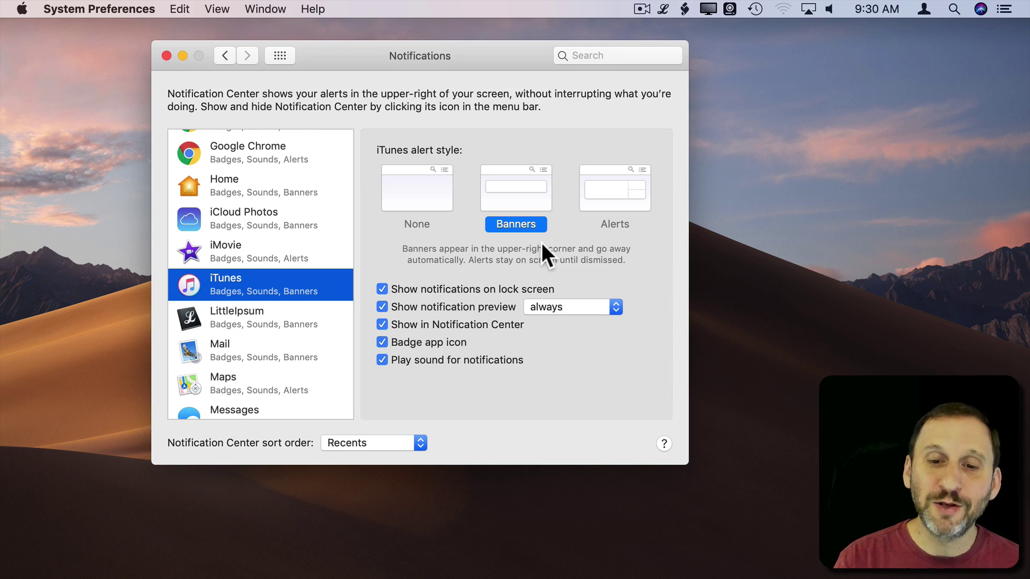
click(604, 189)
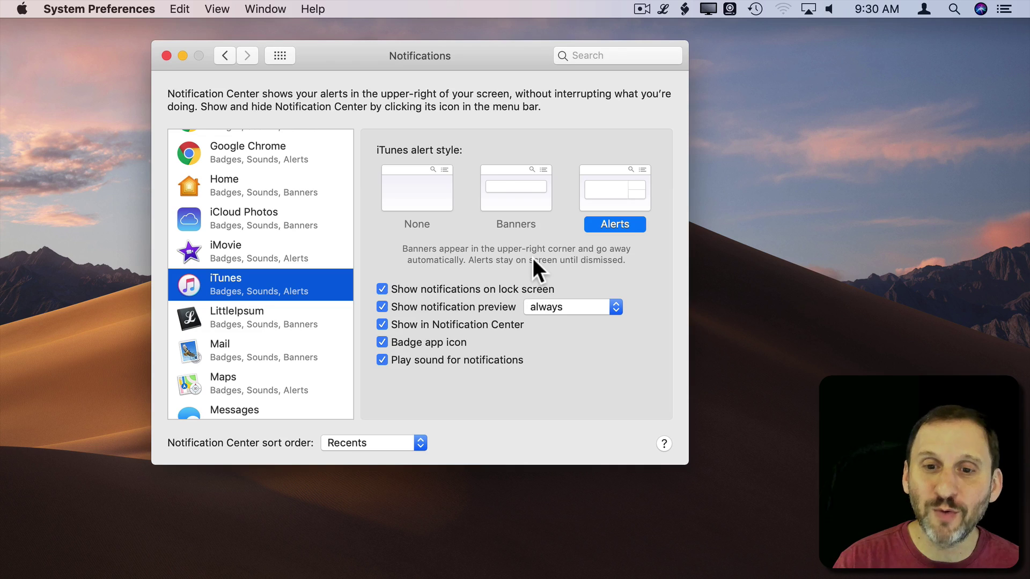
click(506, 187)
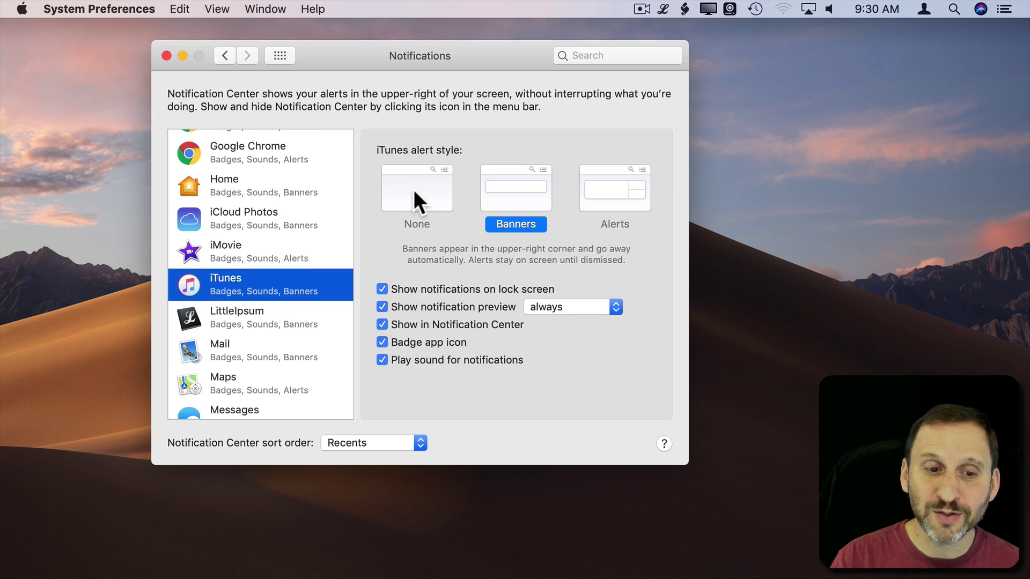
Select Littleipsum and copy a paragraph from its menu to trigger a test notification.
click(229, 316)
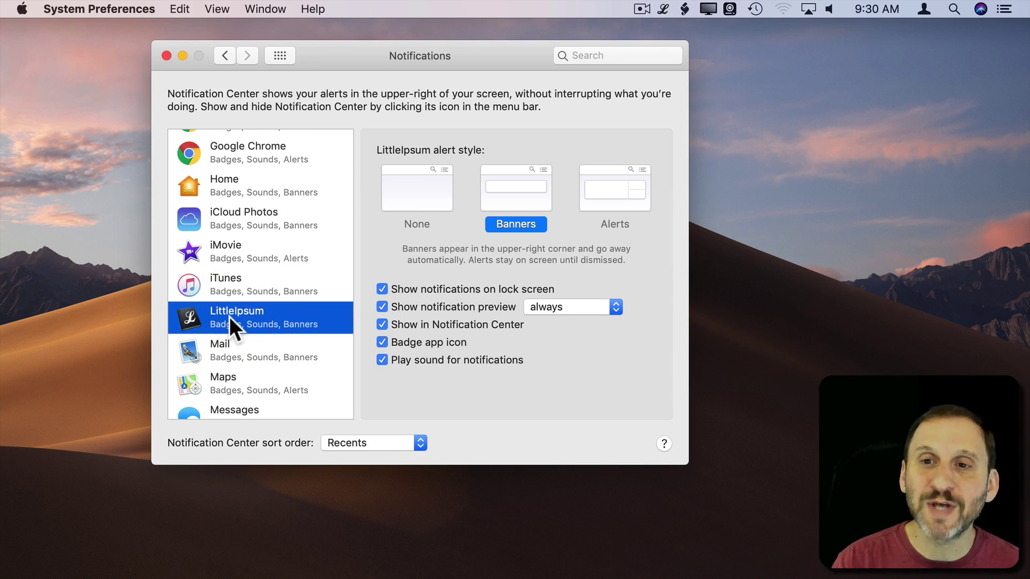
click(663, 10)
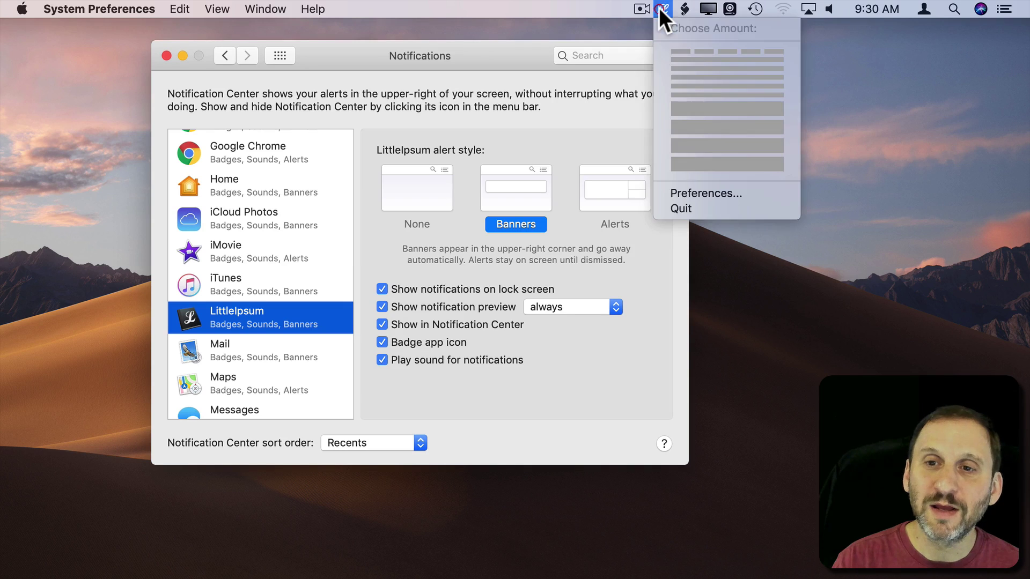
click(691, 112)
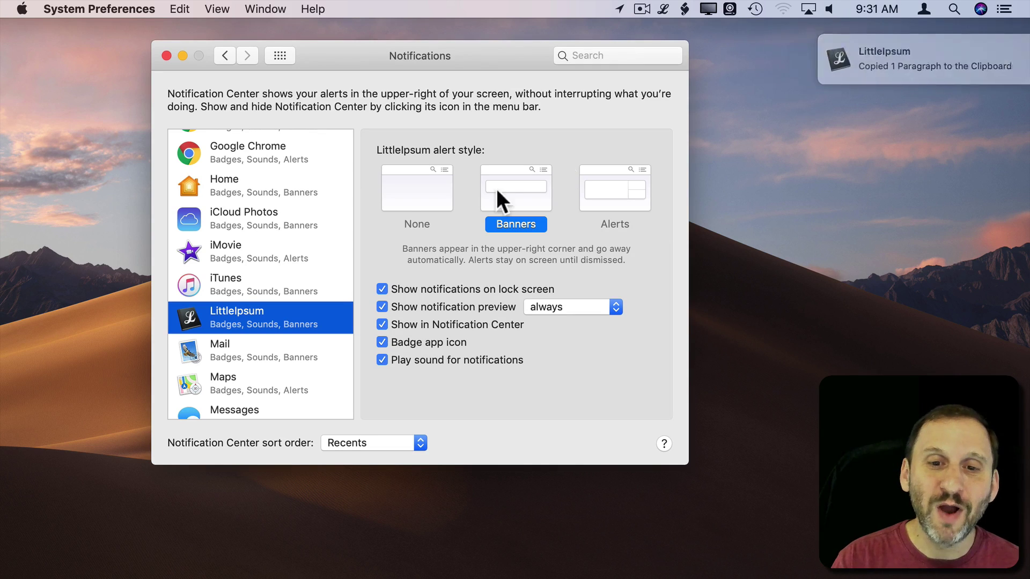
Set Littleipsum's alert style to None and confirm a second copy shows no pop-up.
click(405, 183)
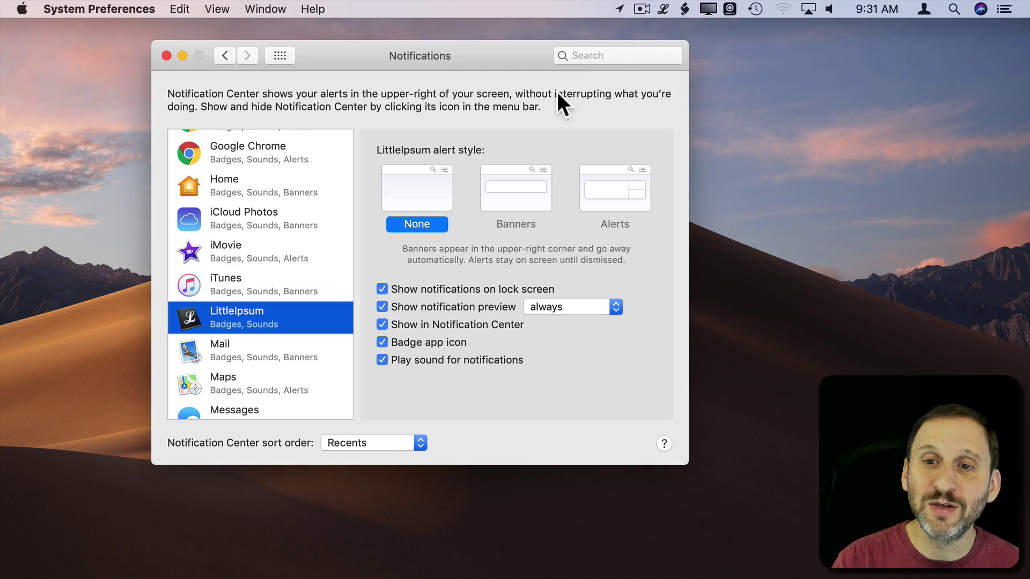
click(663, 9)
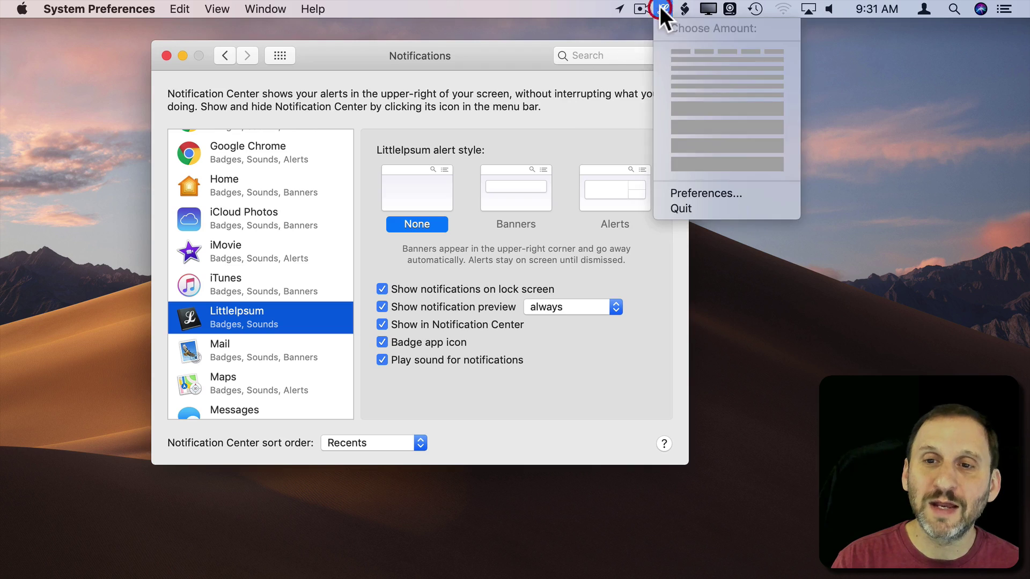
click(687, 109)
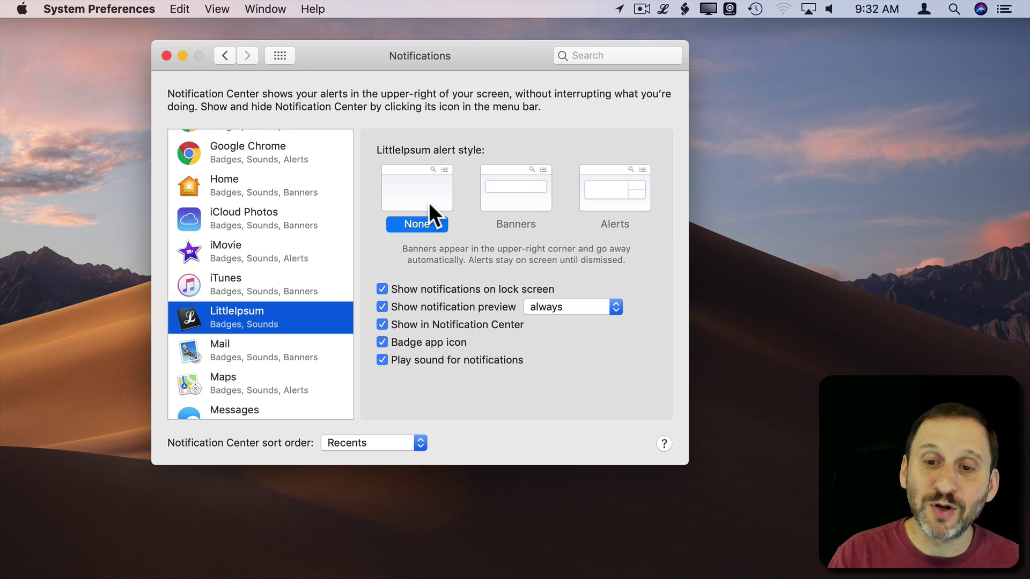
click(606, 191)
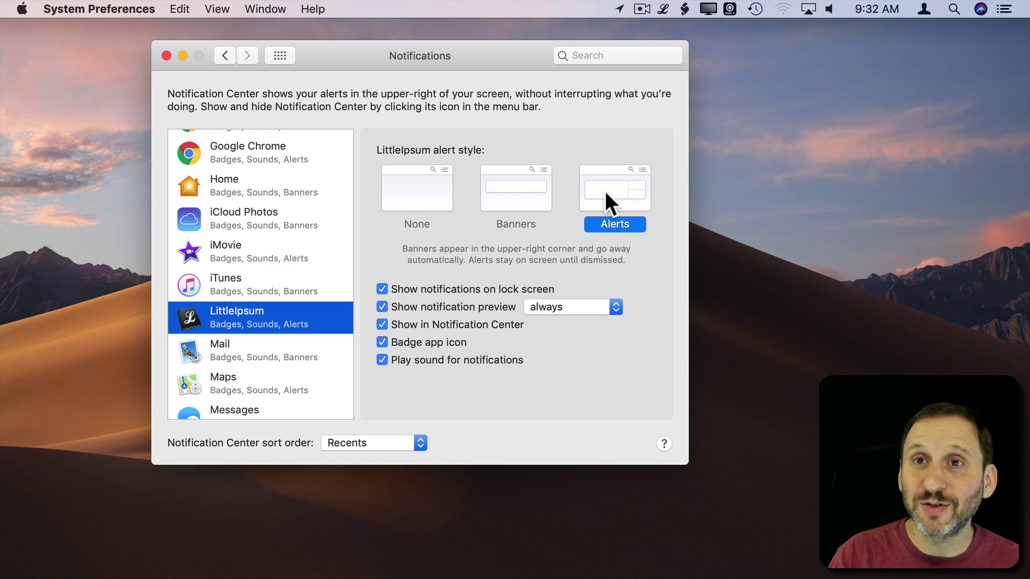
click(515, 191)
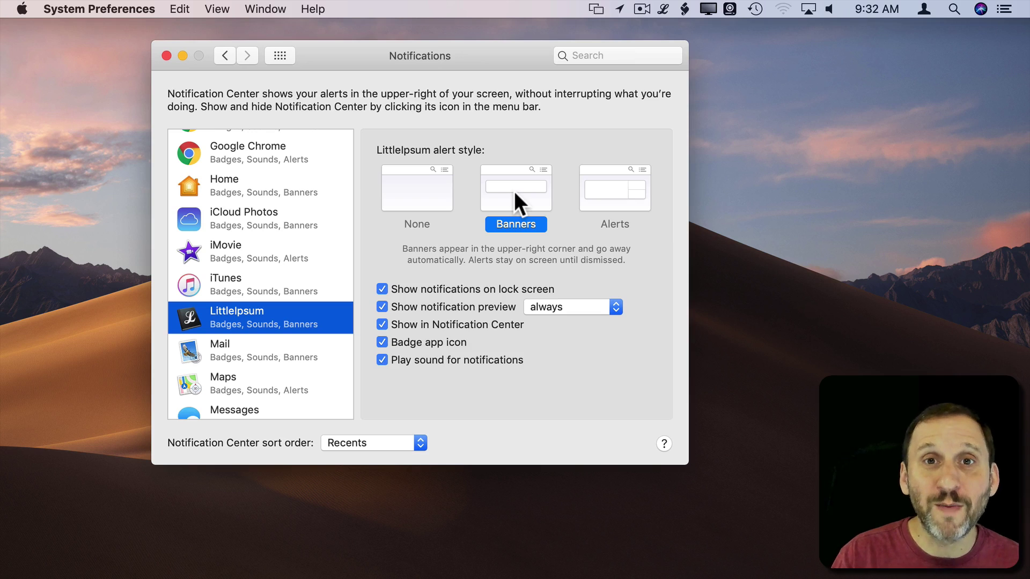
click(412, 199)
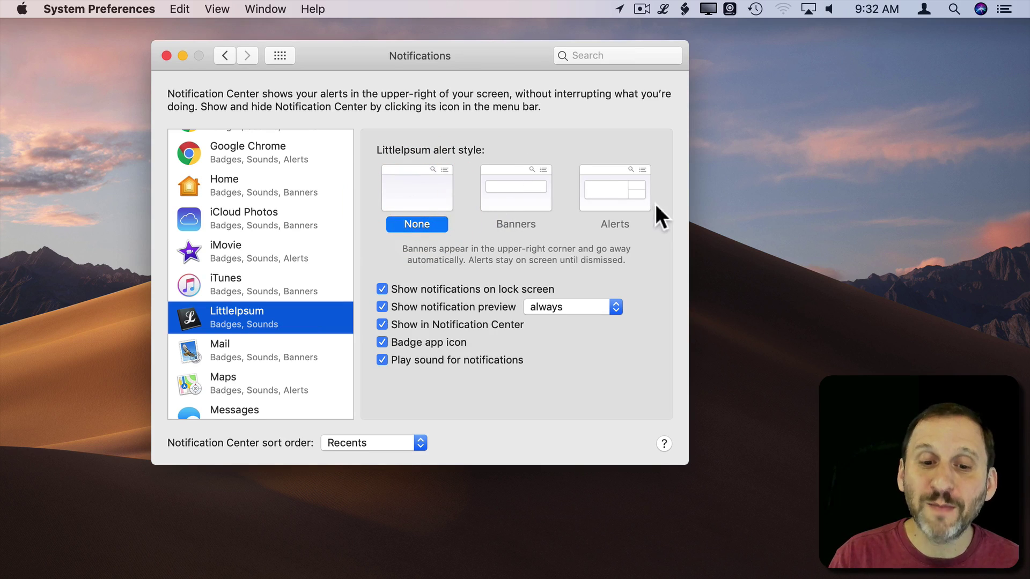